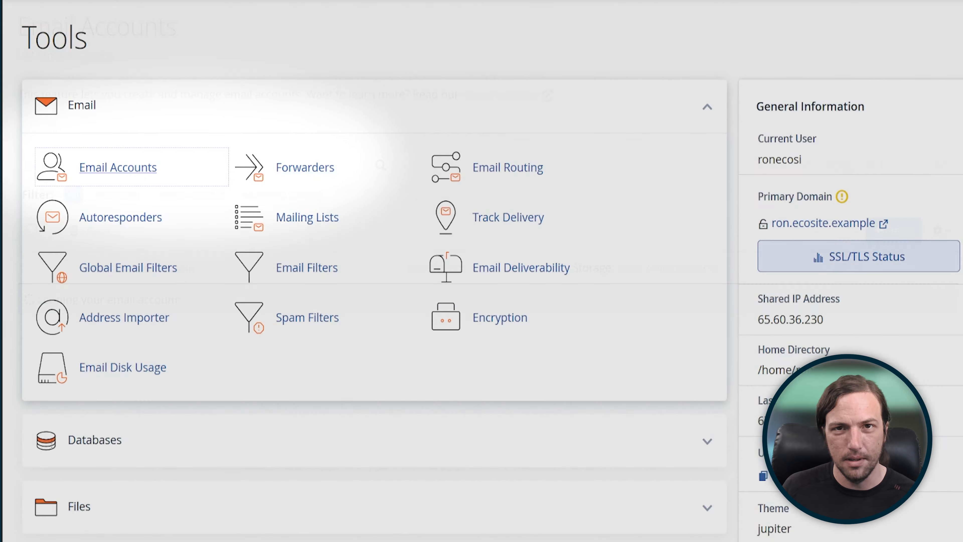
# Step: Create a new email account on the primary domain, entering the owner's first name as username and the account password
pyautogui.click(118, 167)
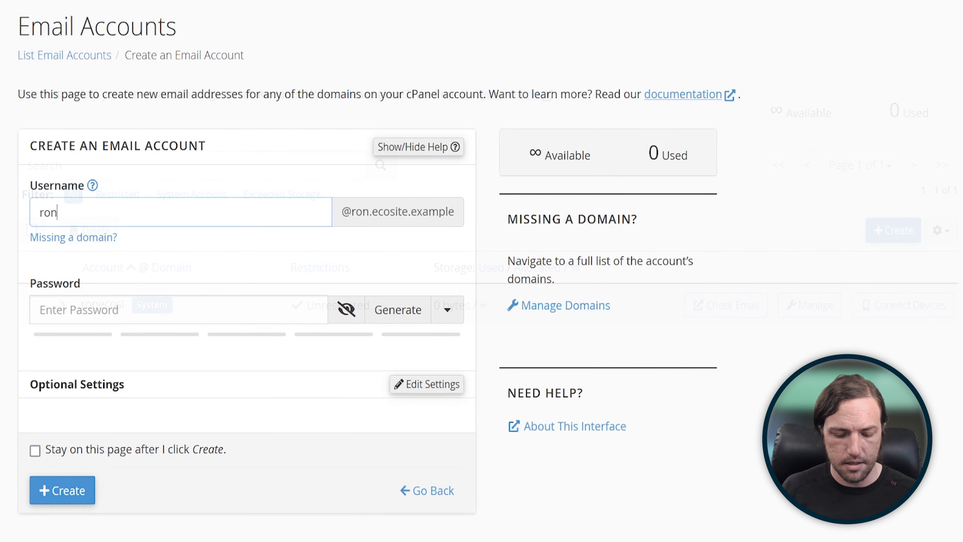
pyautogui.click(179, 309)
pyautogui.write('••••••••••••••••••••')
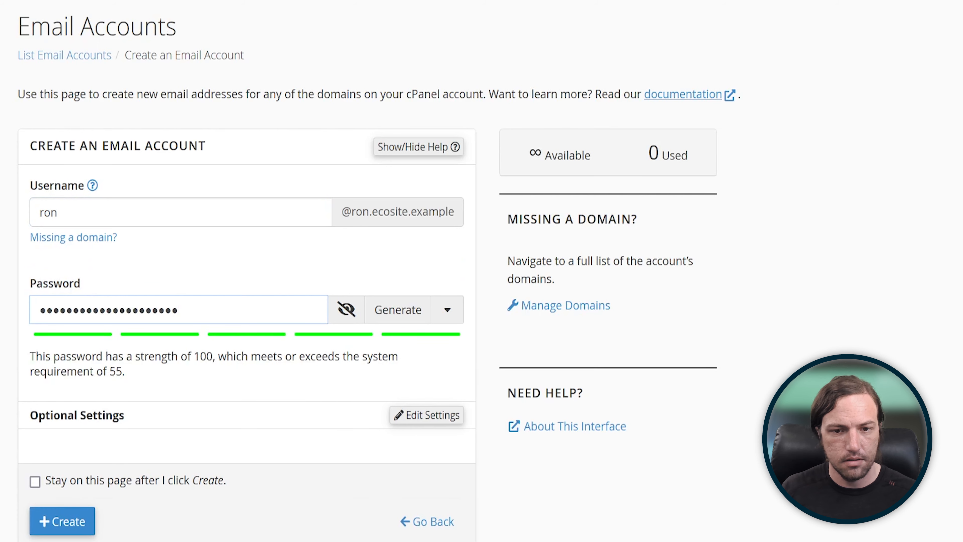
pyautogui.scroll(-1, 377, 270)
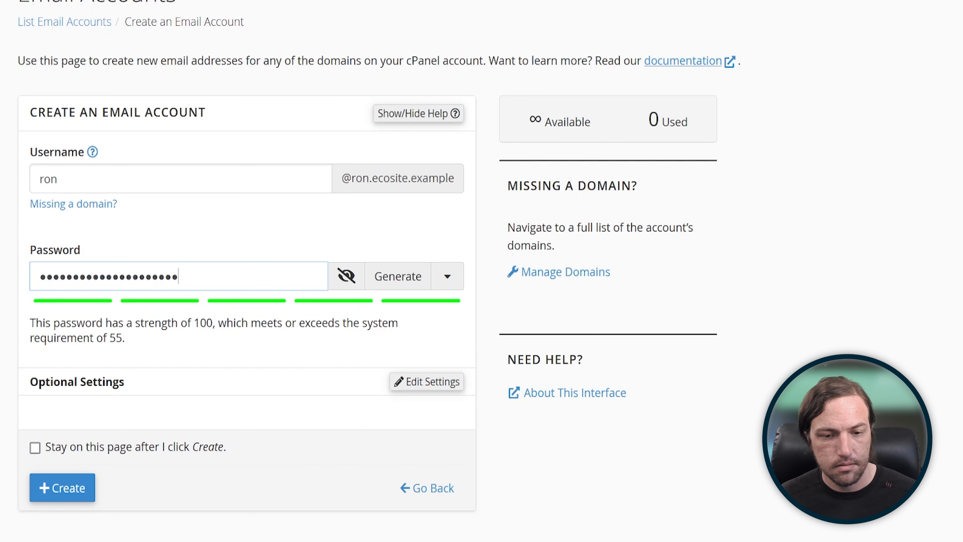
pyautogui.click(62, 487)
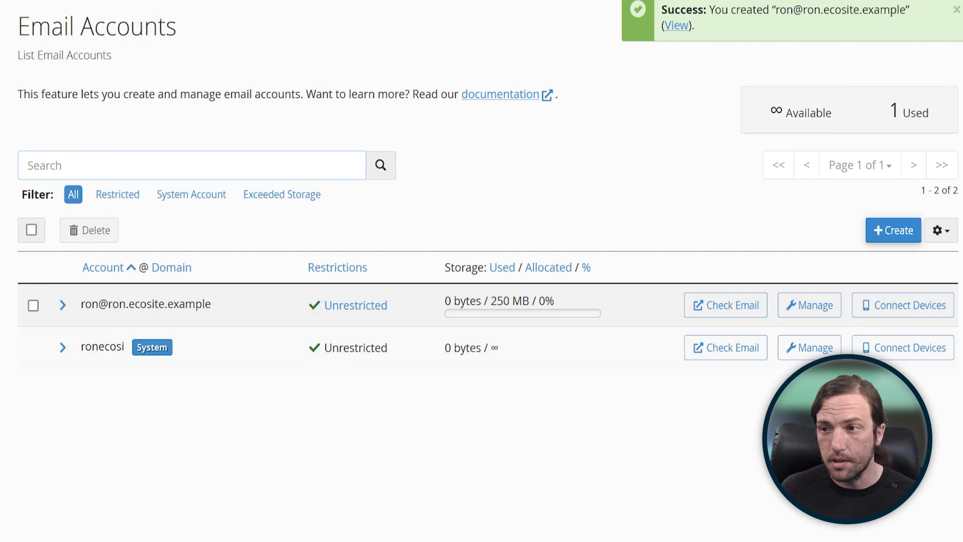
pyautogui.moveTo(211, 303); pyautogui.dragTo(81, 303)
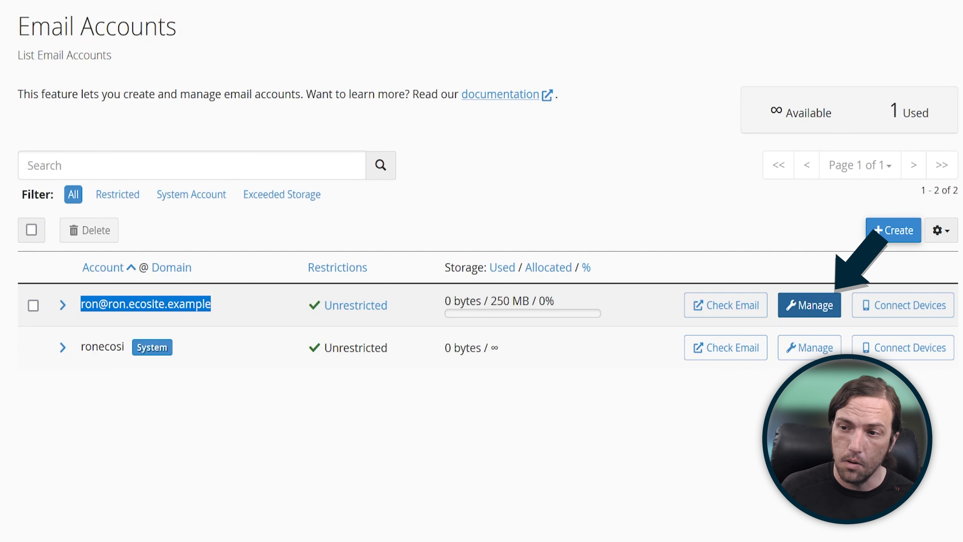
# Step: Enter a new password in the created email account's management settings and update the email settings
pyautogui.click(809, 305)
pyautogui.scroll(-2, 246, 341)
pyautogui.scroll(2, 247, 341)
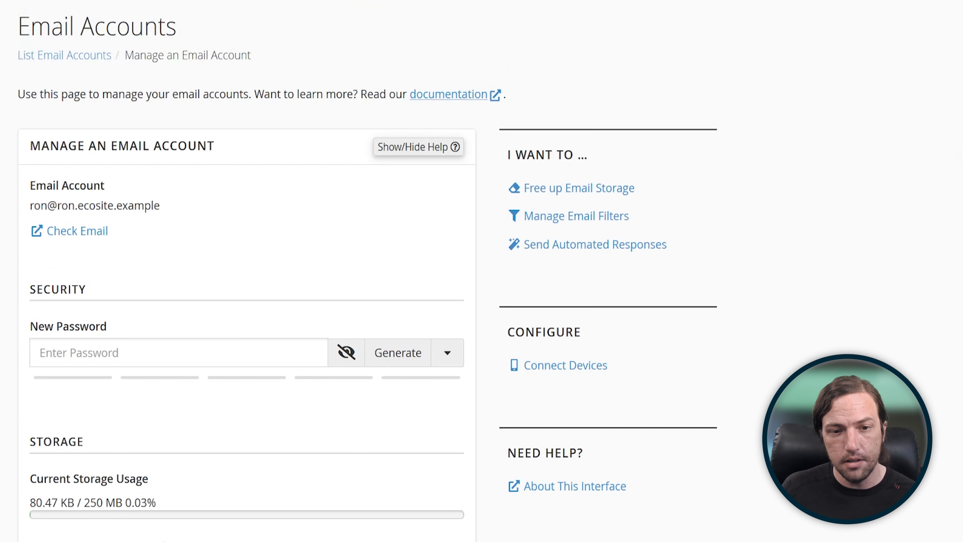
pyautogui.click(179, 353)
pyautogui.write('••••••••••••••')
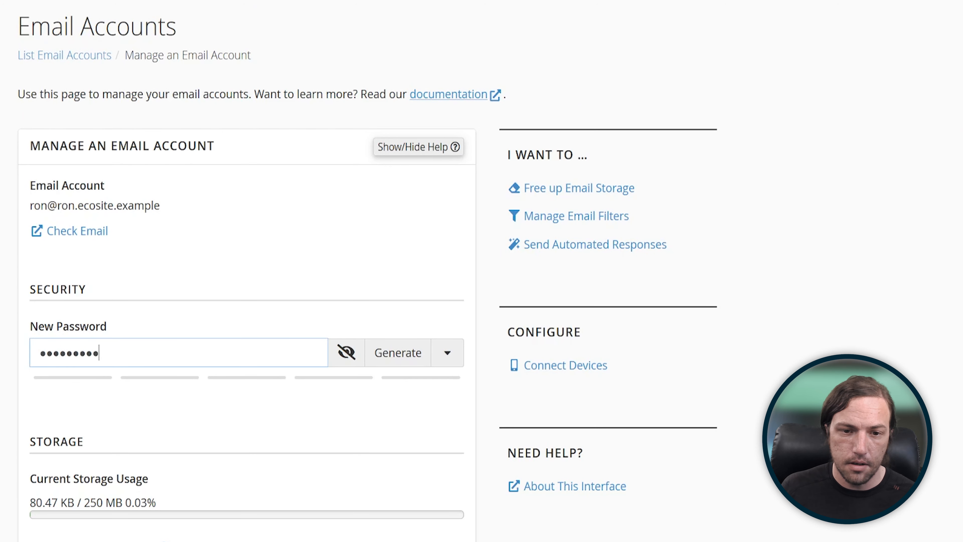
pyautogui.write('••••••••')
pyautogui.scroll(-10, 247, 266)
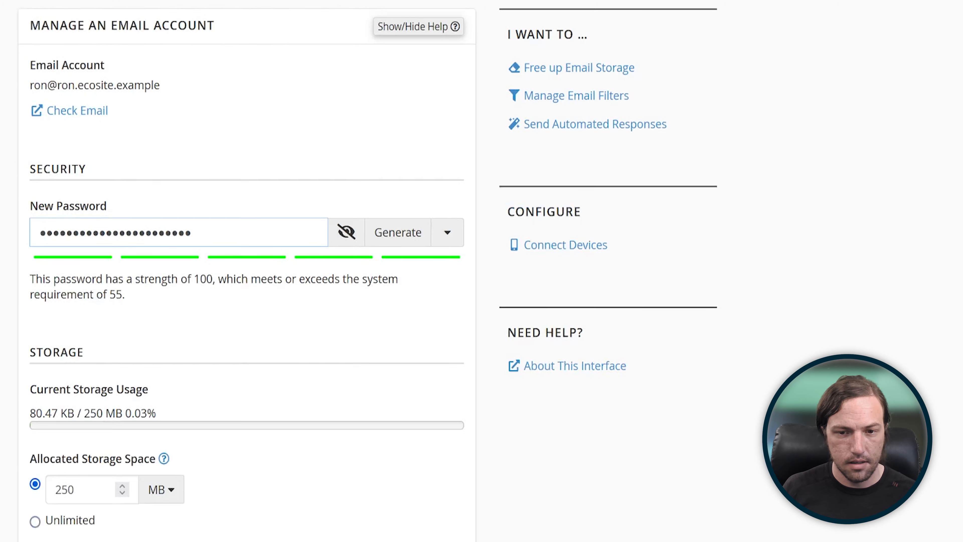
pyautogui.scroll(-3, 247, 266)
pyautogui.scroll(1, 247, 266)
pyautogui.scroll(-2, 246, 266)
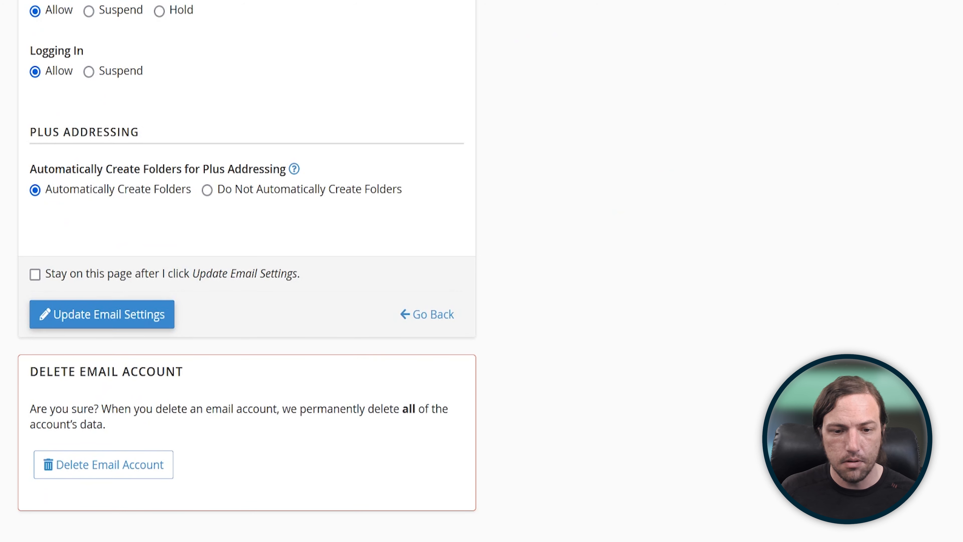
pyautogui.click(102, 314)
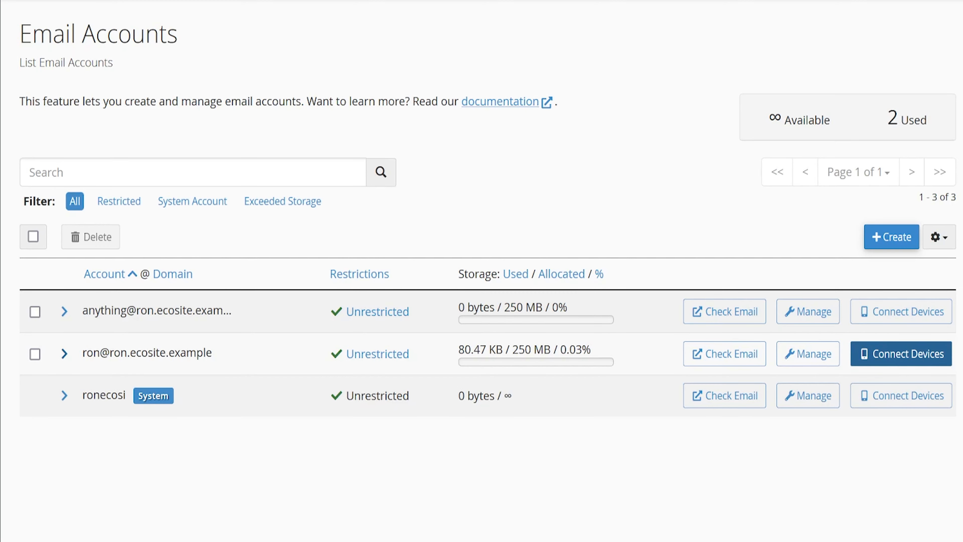
# Step: Open the device connection settings for the user's mailbox and examine the secure SSL/TLS username, server and port details
pyautogui.click(901, 354)
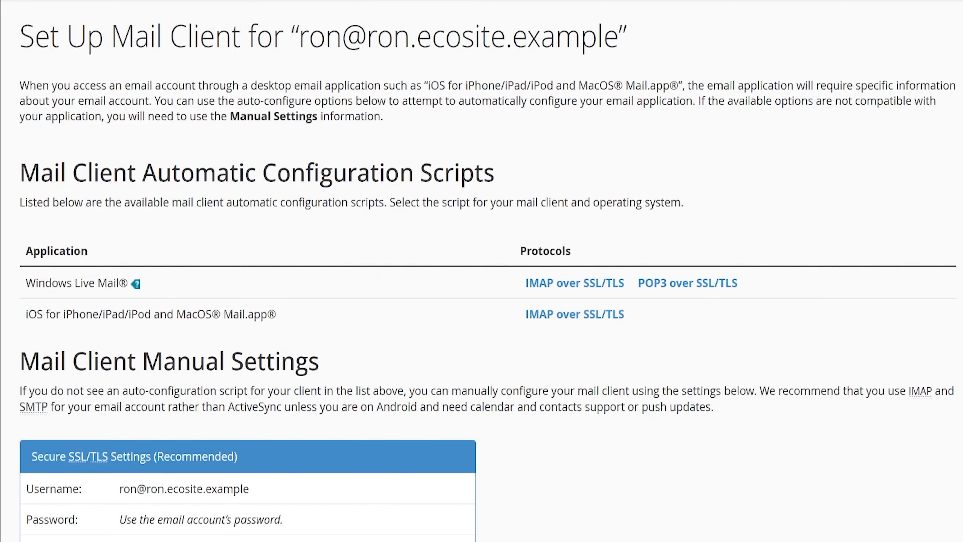
pyautogui.scroll(-4, 488, 278)
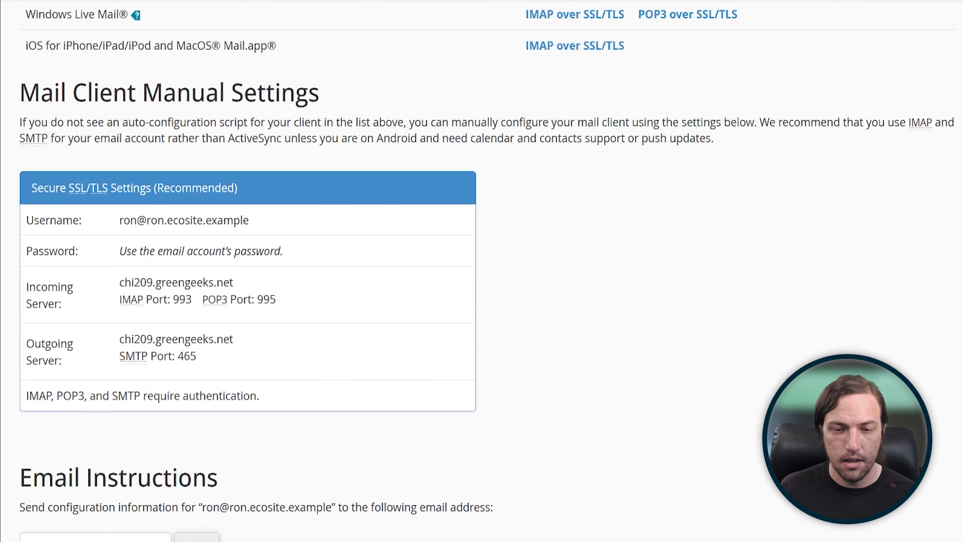
pyautogui.scroll(4, 487, 278)
pyautogui.scroll(-4, 488, 277)
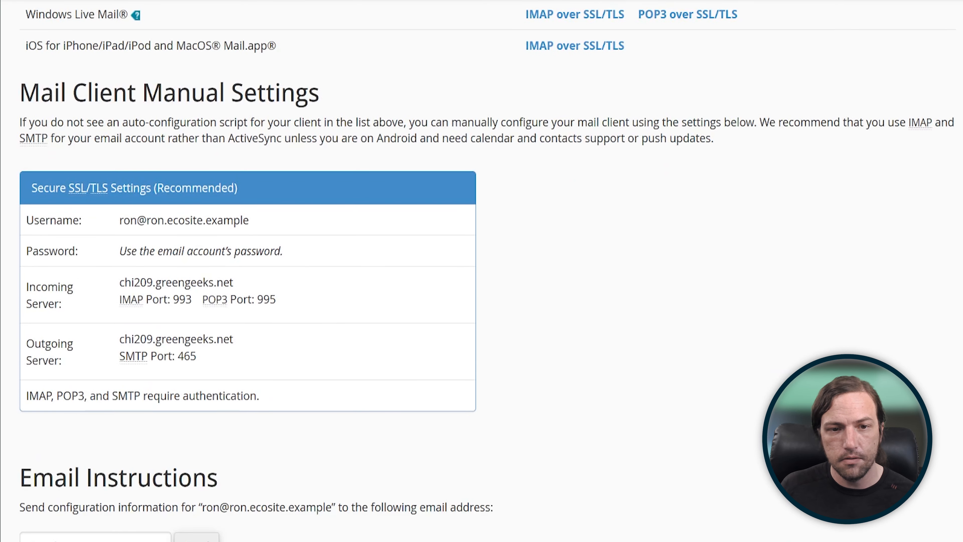
pyautogui.moveTo(200, 358); pyautogui.dragTo(26, 219)
pyautogui.click(341, 289)
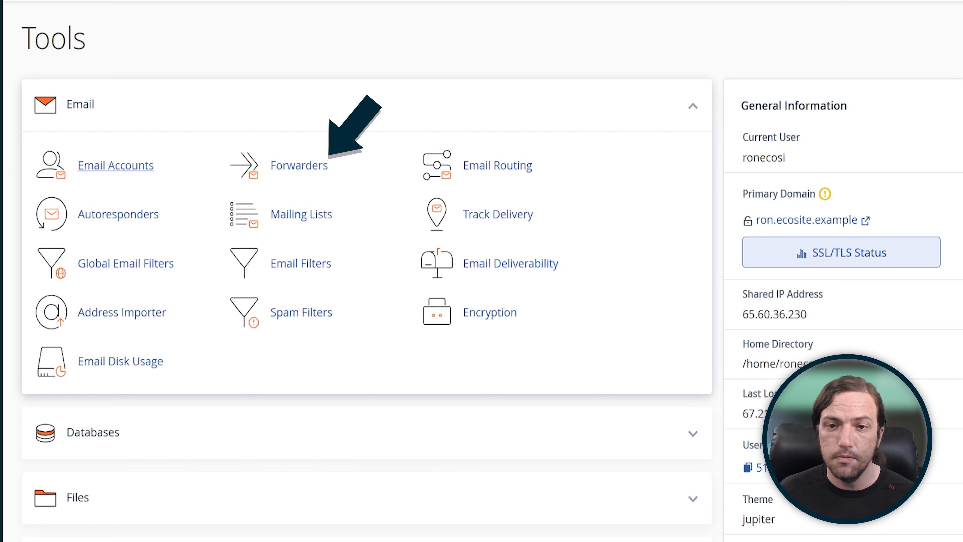
# Step: Start a new email account forwarder and set the address to forward to "support" on the primary domain
pyautogui.click(299, 165)
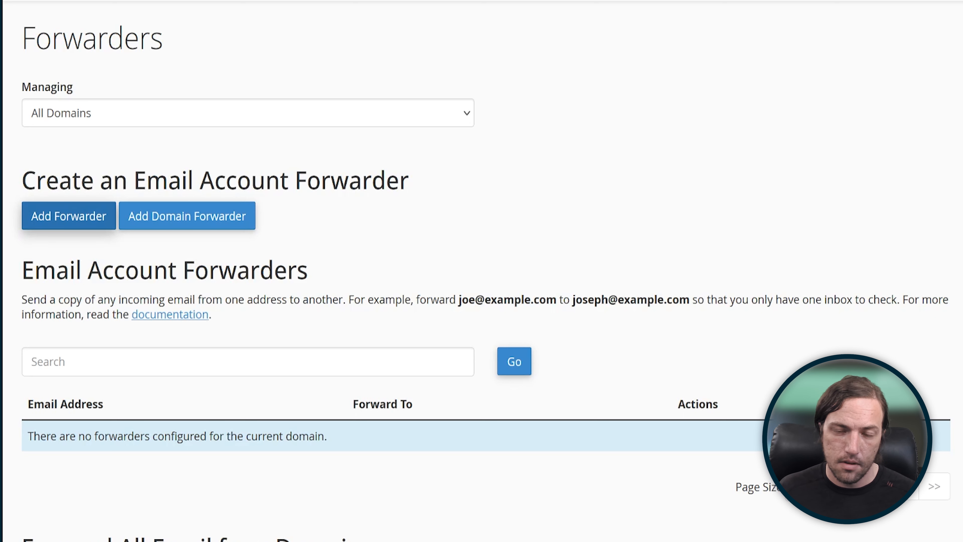
pyautogui.click(69, 216)
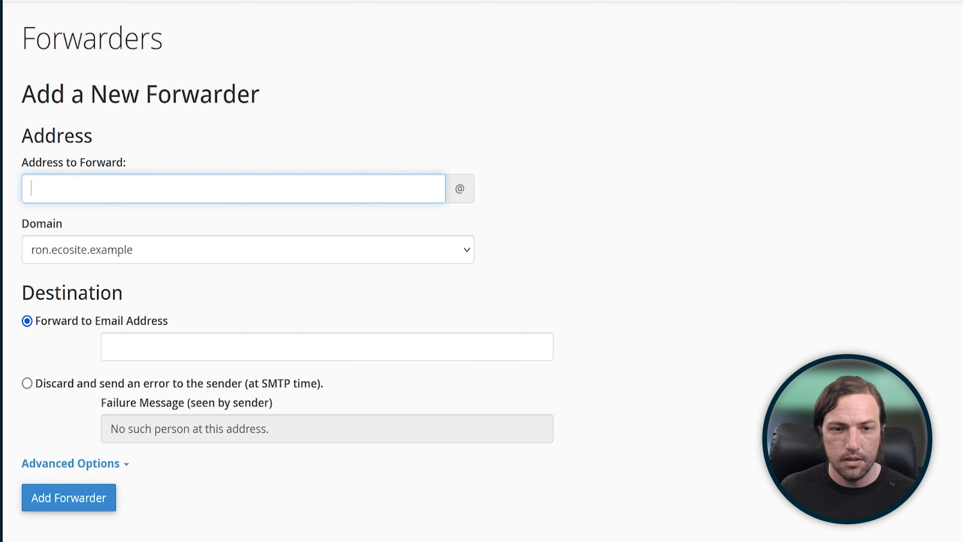
pyautogui.click(234, 189)
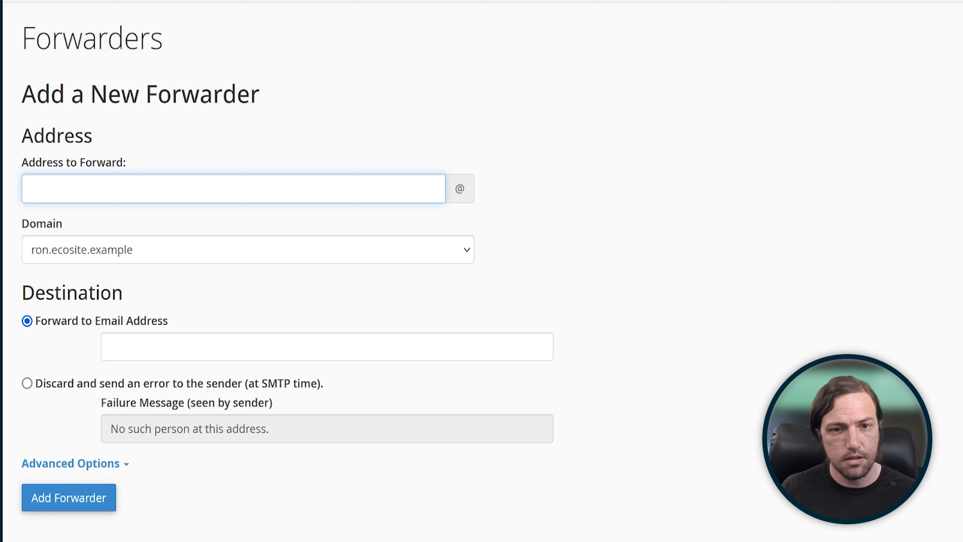
pyautogui.write('support')
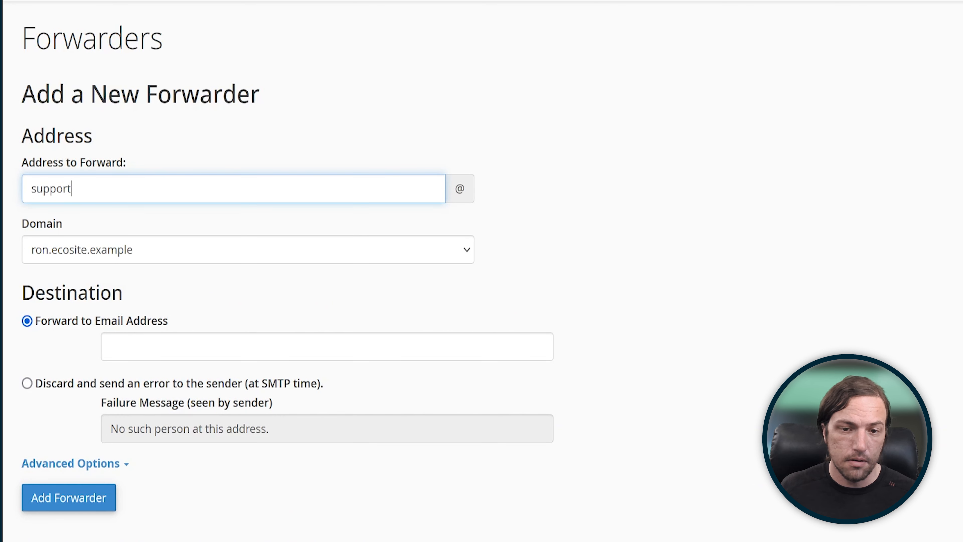
# Step: Enter the created mailbox's full email address as the forwarding destination and add the forwarder
pyautogui.click(327, 347)
pyautogui.write('ro')
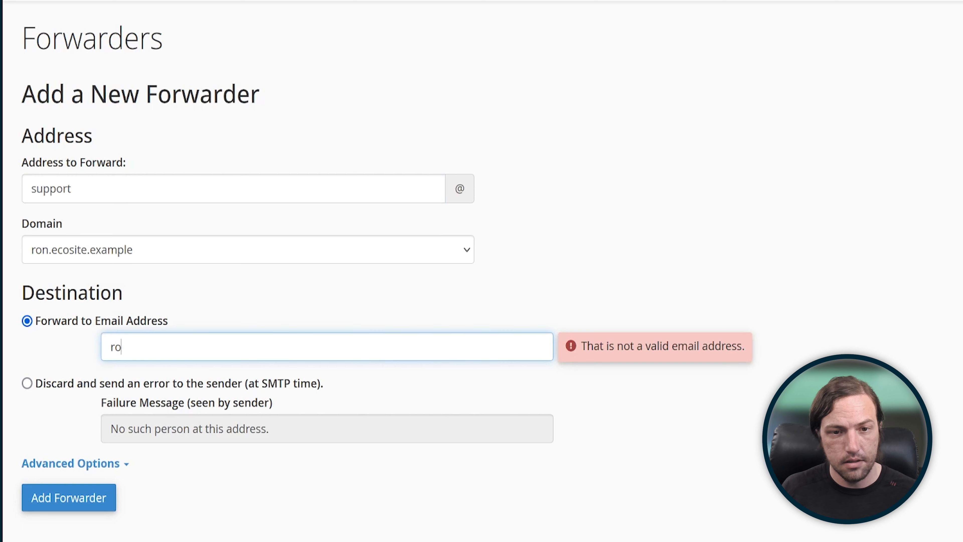
pyautogui.write('n@ron.eco')
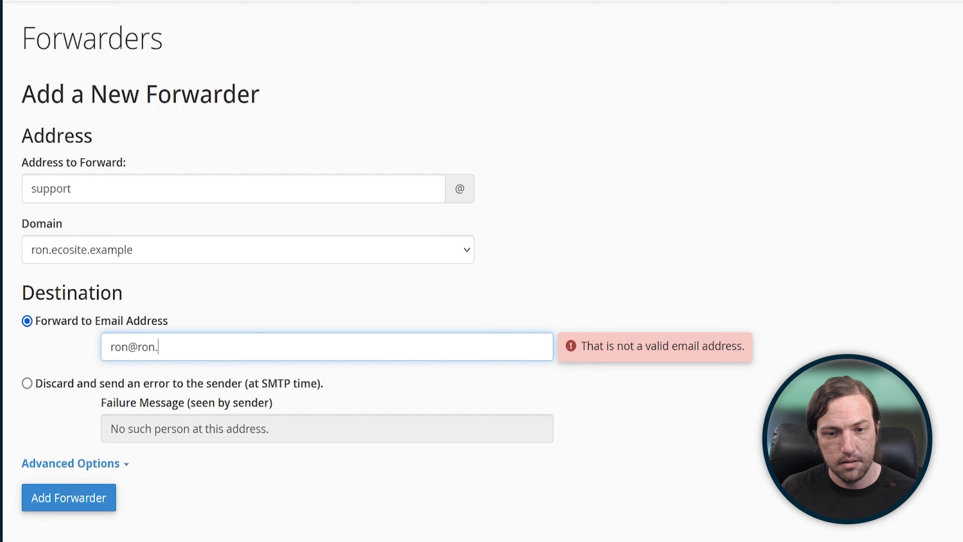
pyautogui.press('BackSpace')
pyautogui.press('BackSpace')
pyautogui.press('BackSpace')
pyautogui.write('ecosit')
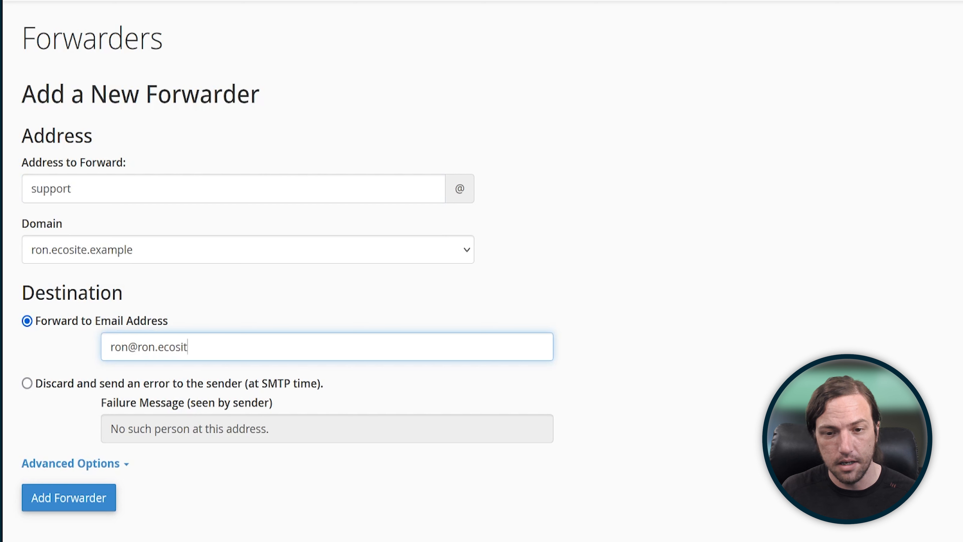
pyautogui.write('e.excampl')
pyautogui.press('BackSpace')
pyautogui.press('BackSpace')
pyautogui.press('BackSpace')
pyautogui.press('BackSpace')
pyautogui.press('BackSpace')
pyautogui.write('ample')
pyautogui.click(68, 498)
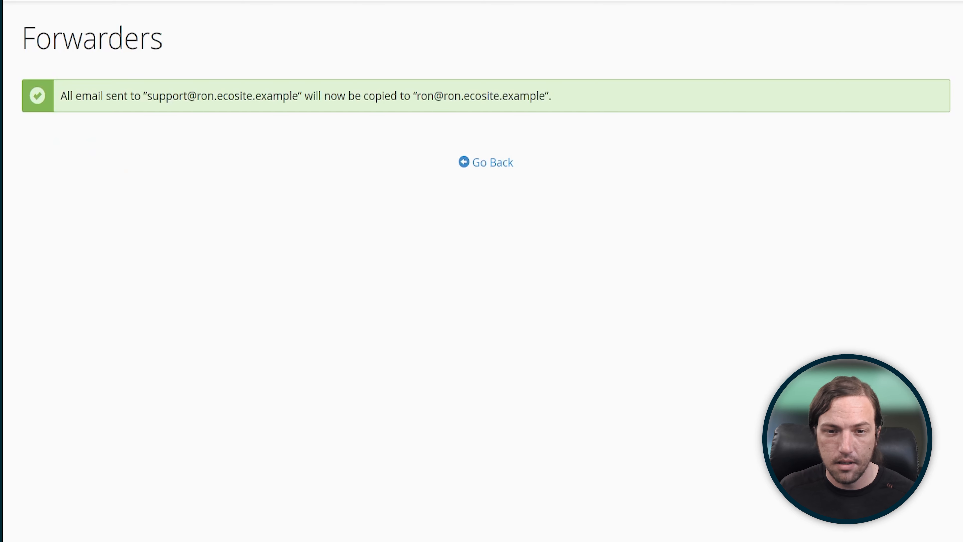
# Step: Return to the forwarders list and review the entry for the support address
pyautogui.click(486, 162)
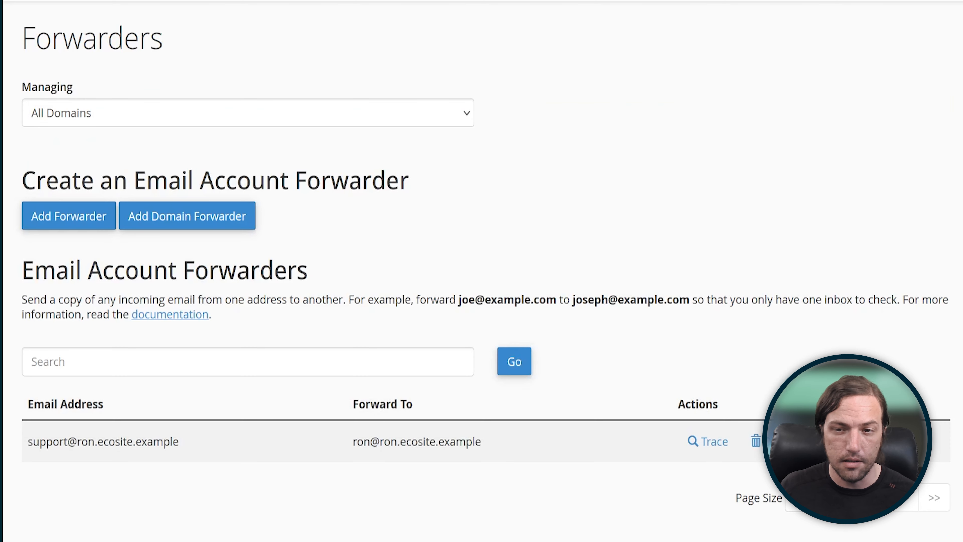
pyautogui.scroll(-5, 482, 270)
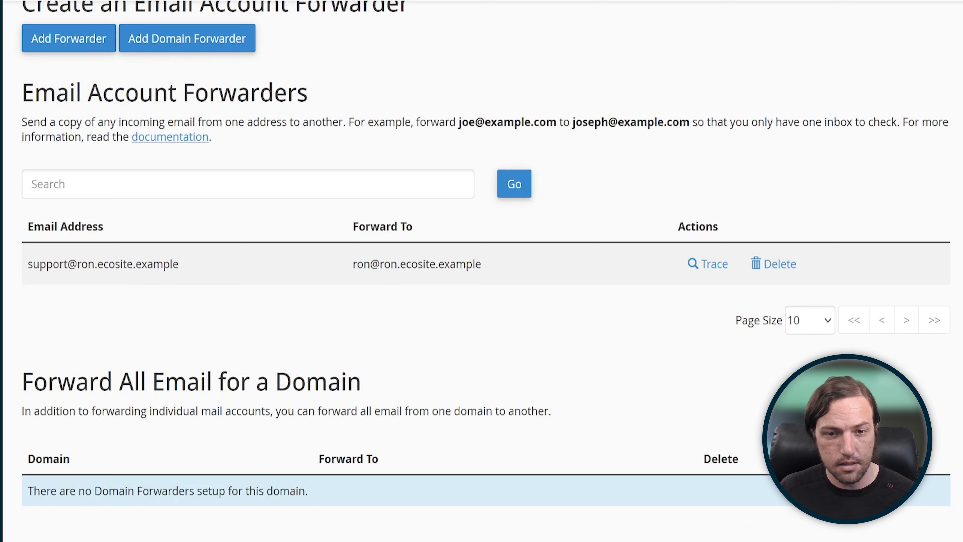
pyautogui.moveTo(77, 264); pyautogui.dragTo(179, 265)
pyautogui.click(180, 265)
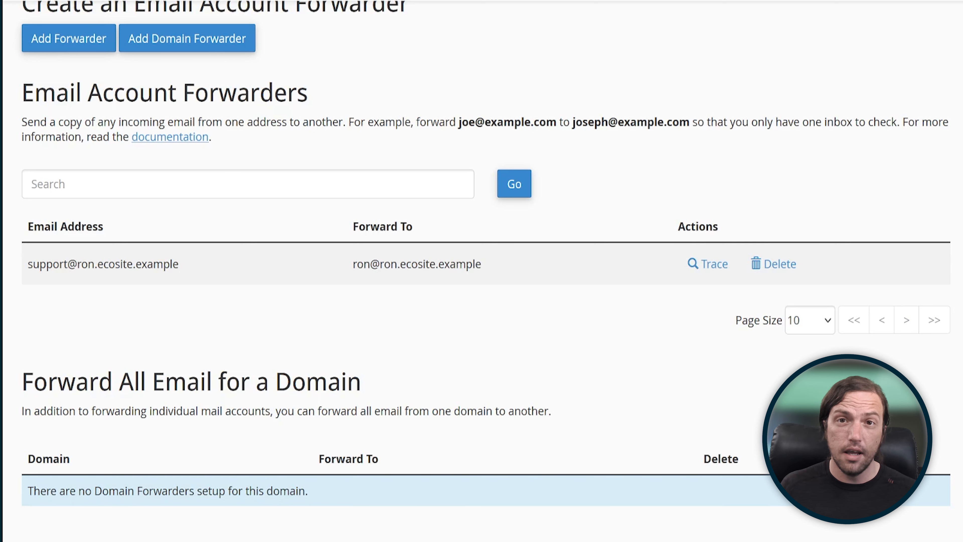
# Step: Add a second forwarder that sends mail for "help" on the primary domain to the created mailbox's email address
pyautogui.scroll(5, 482, 271)
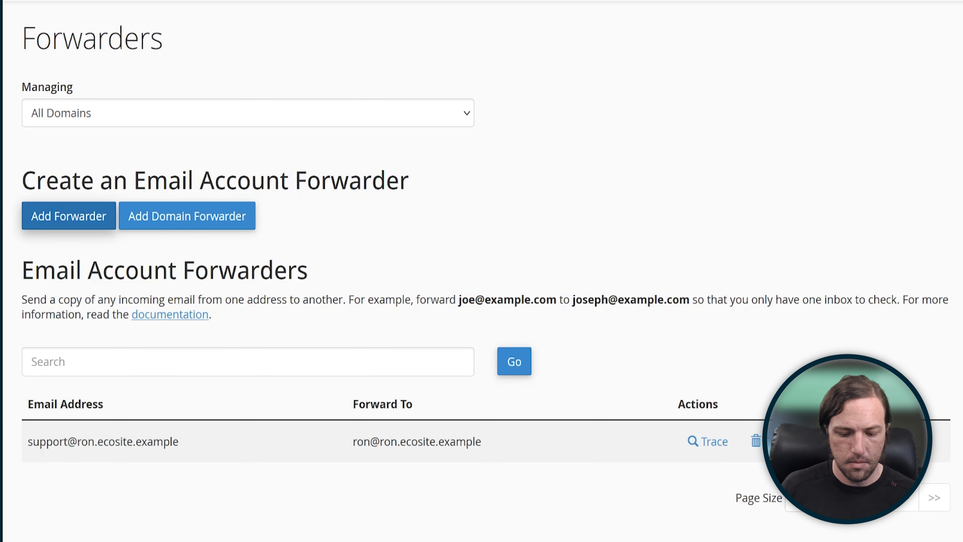
pyautogui.click(69, 216)
pyautogui.write('hel')
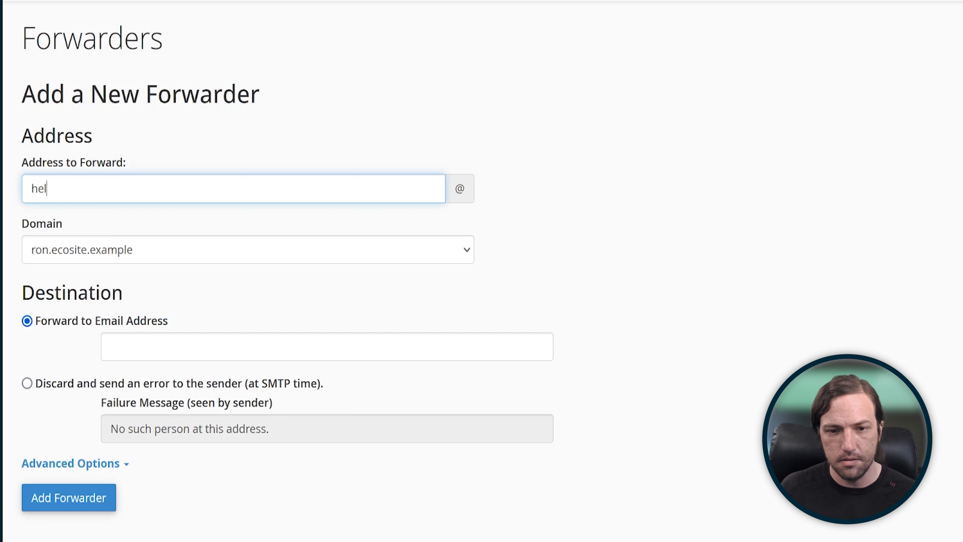
pyautogui.write('pron')
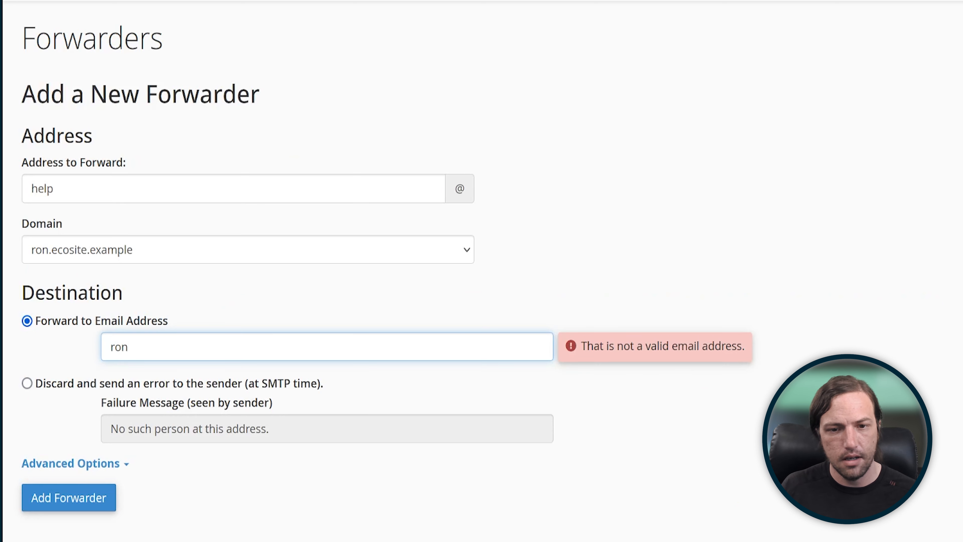
pyautogui.write('@ron.ecosite.example')
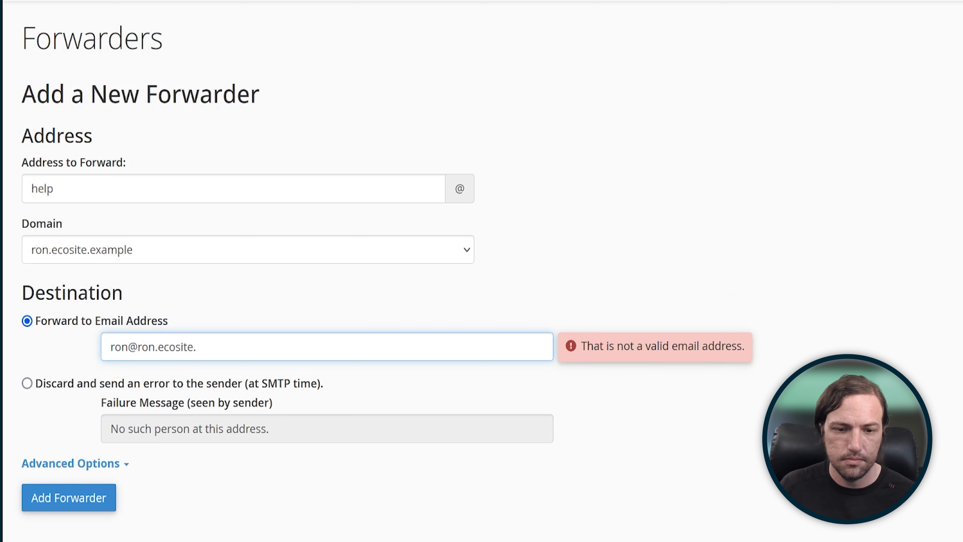
pyautogui.click(69, 498)
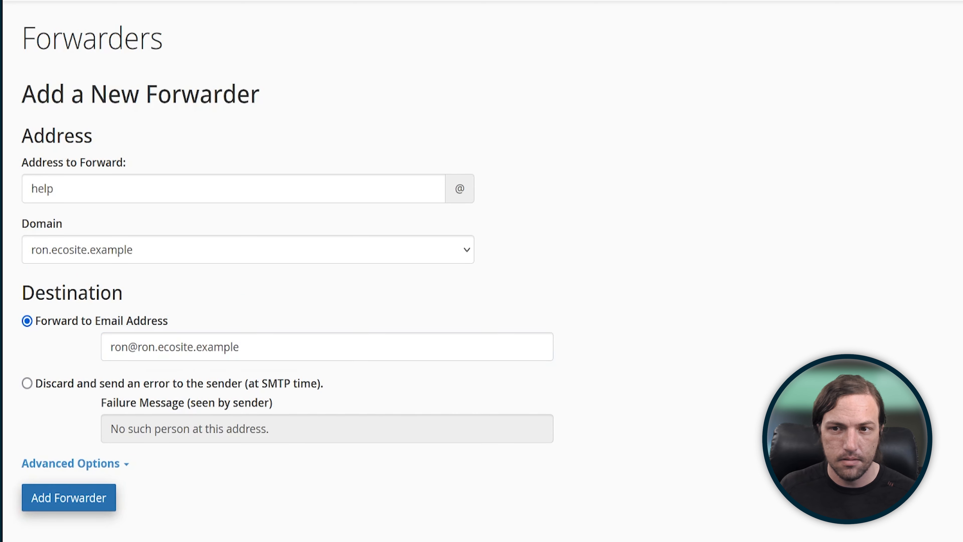